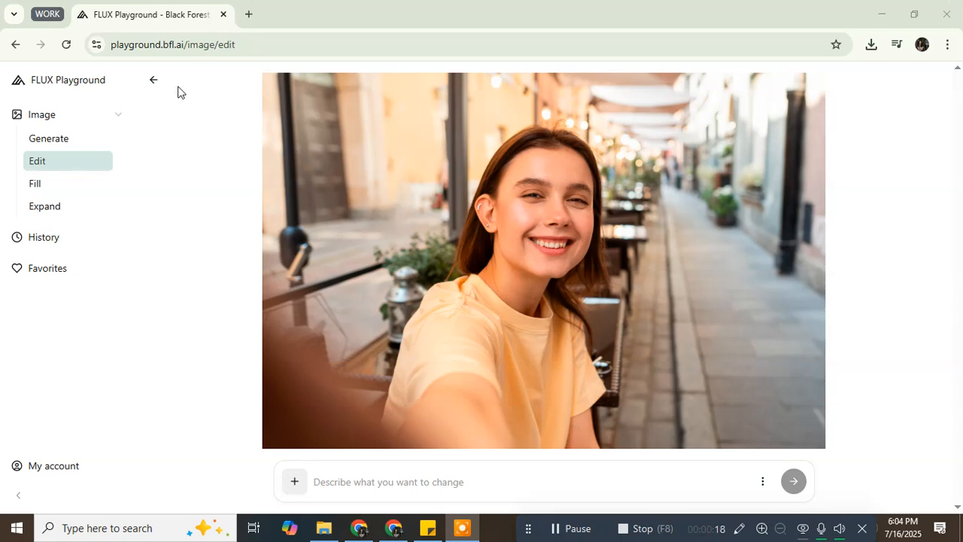
# - Clear the loaded selfie from the image editor to start over with an empty upload area
pyautogui.click(163, 47)
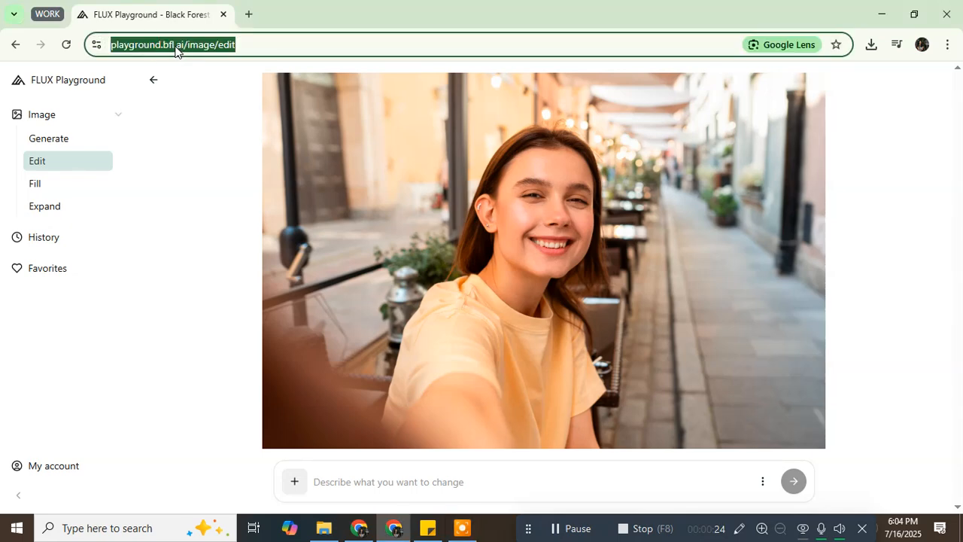
pyautogui.click(183, 67)
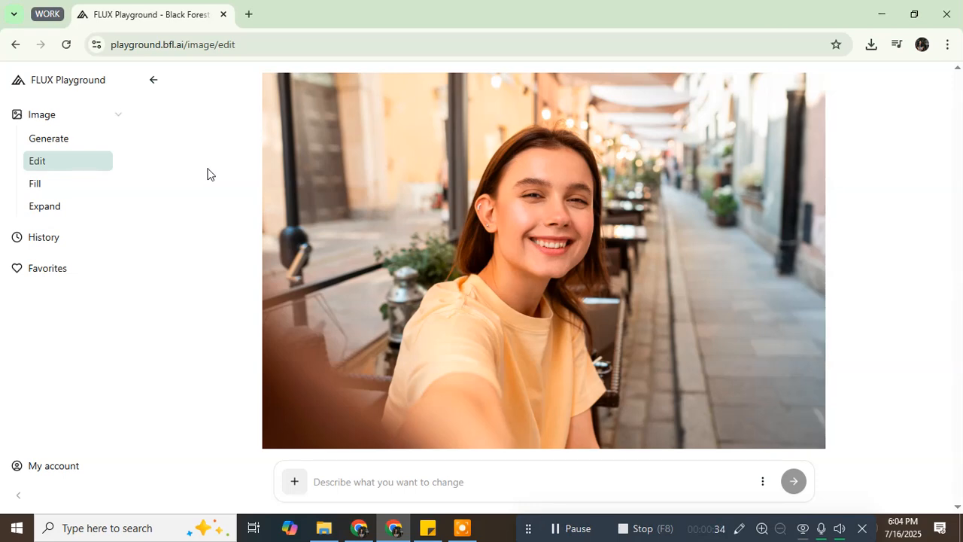
pyautogui.click(154, 81)
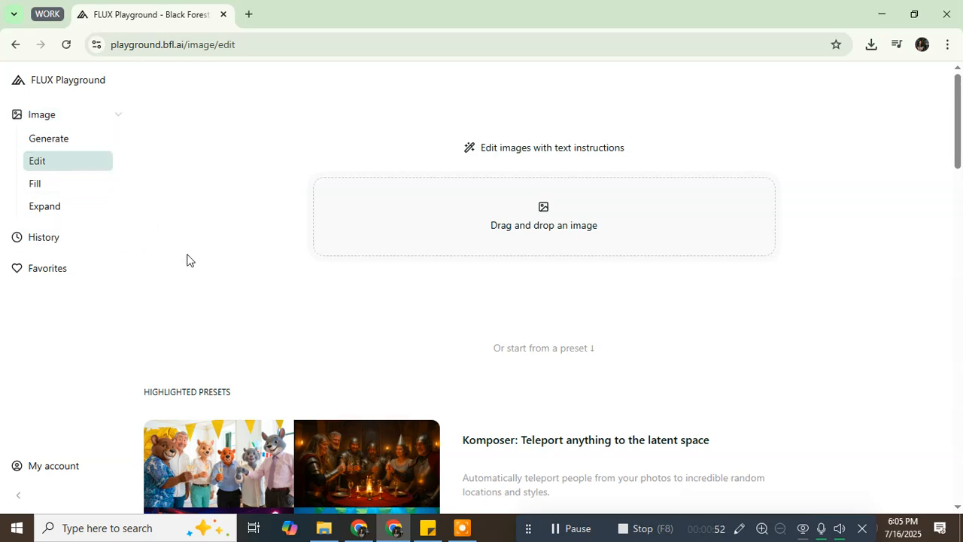
# - Check the account's remaining credits
pyautogui.click(77, 465)
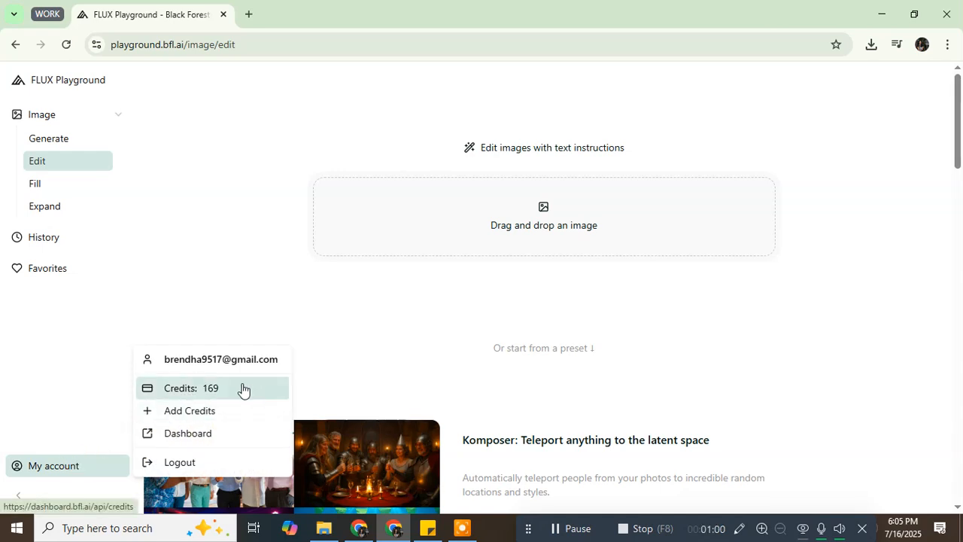
pyautogui.click(194, 284)
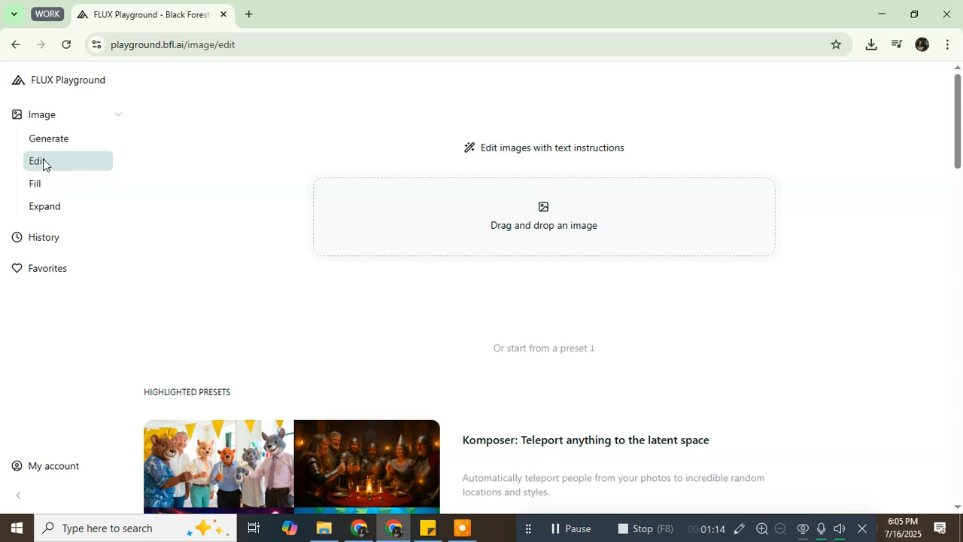
# - Upload the photo medium-shot-smiley-woman-taking-selfie-outside from the Downloads folder for editing with text instructions
pyautogui.click(545, 211)
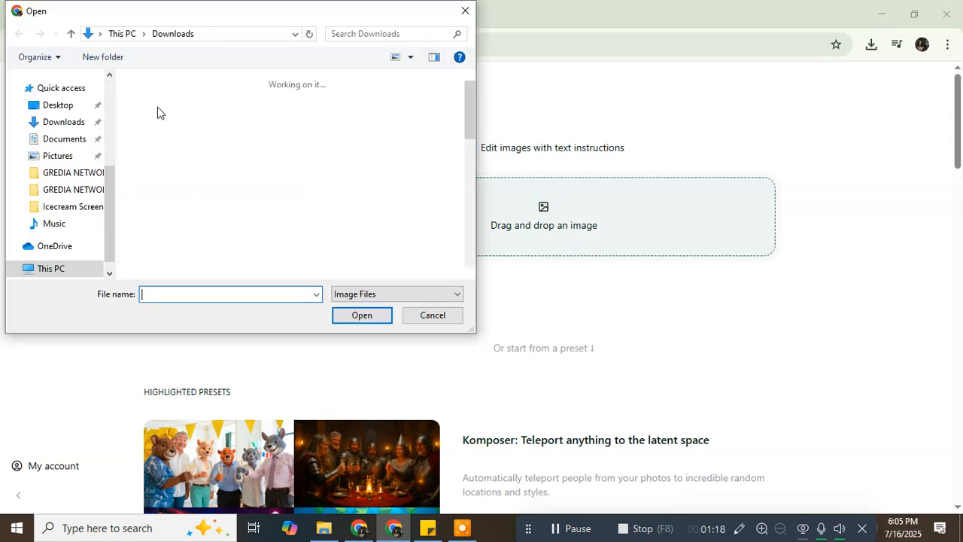
pyautogui.click(168, 118)
pyautogui.click(358, 319)
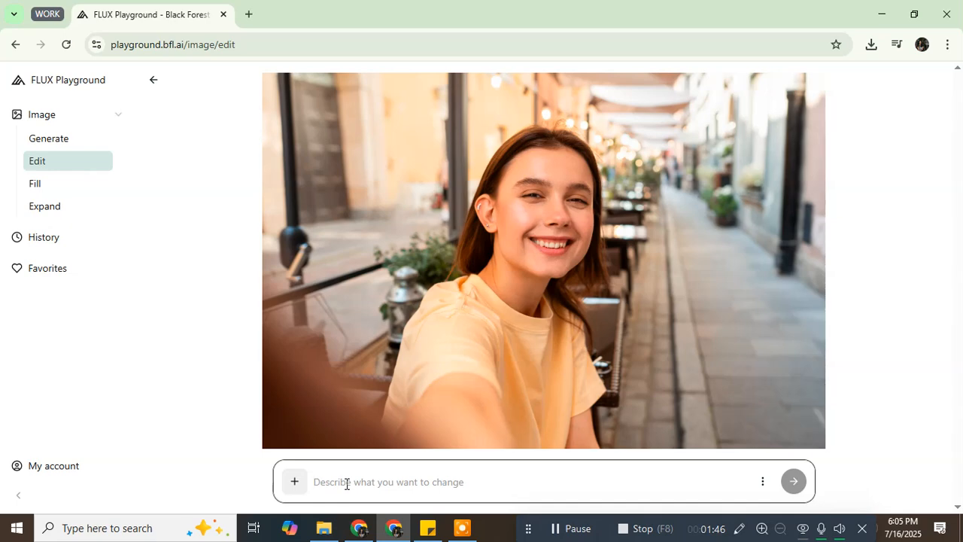
# - Generate edits of the photo with the prompt "selfie photo of her in the office and full of cakes"
pyautogui.write('selfi')
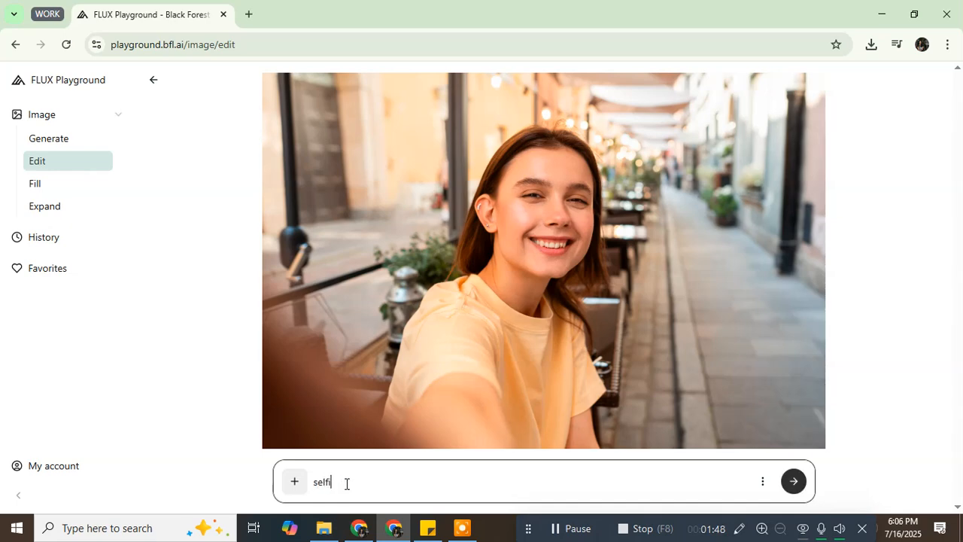
pyautogui.write('e photo of her in the ')
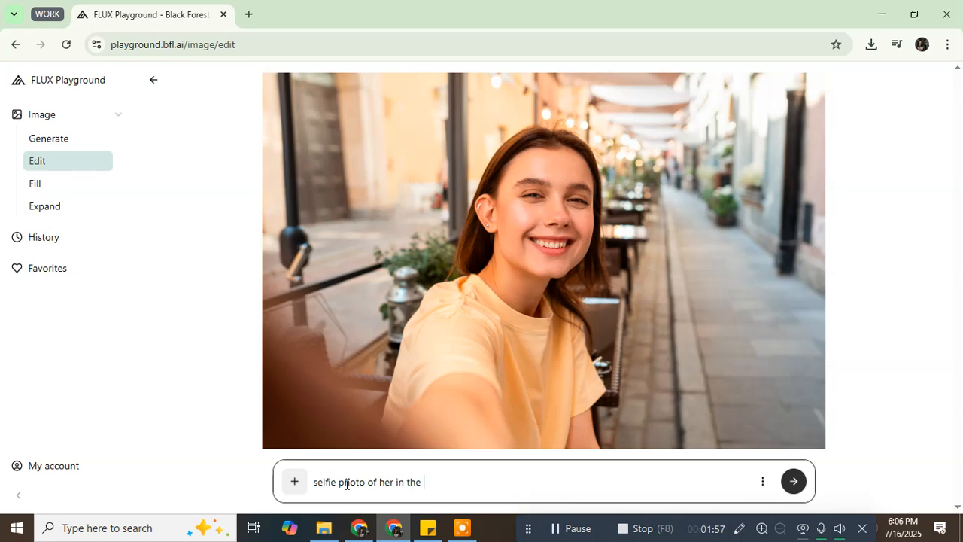
pyautogui.write('office and full of cas')
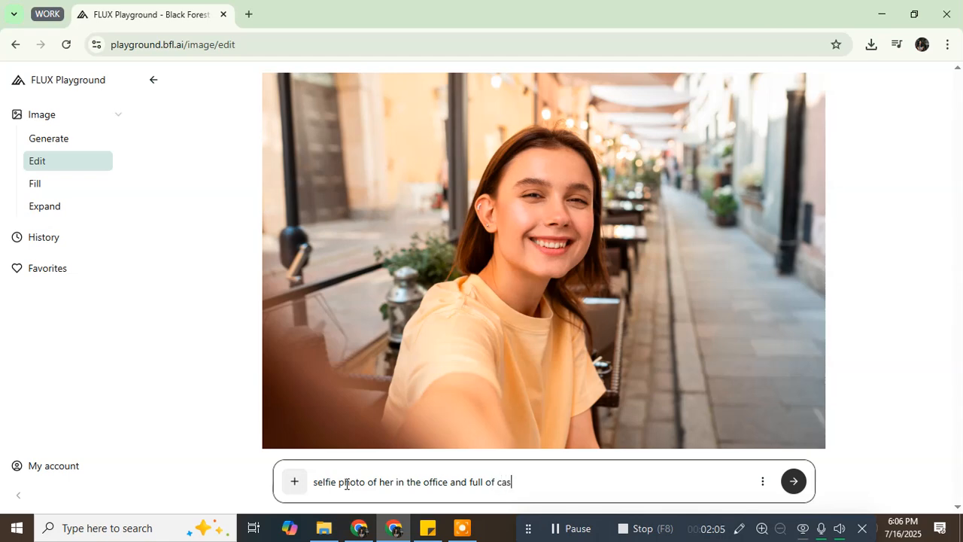
pyautogui.press('BackSpace')
pyautogui.write('kes')
pyautogui.press('Return')
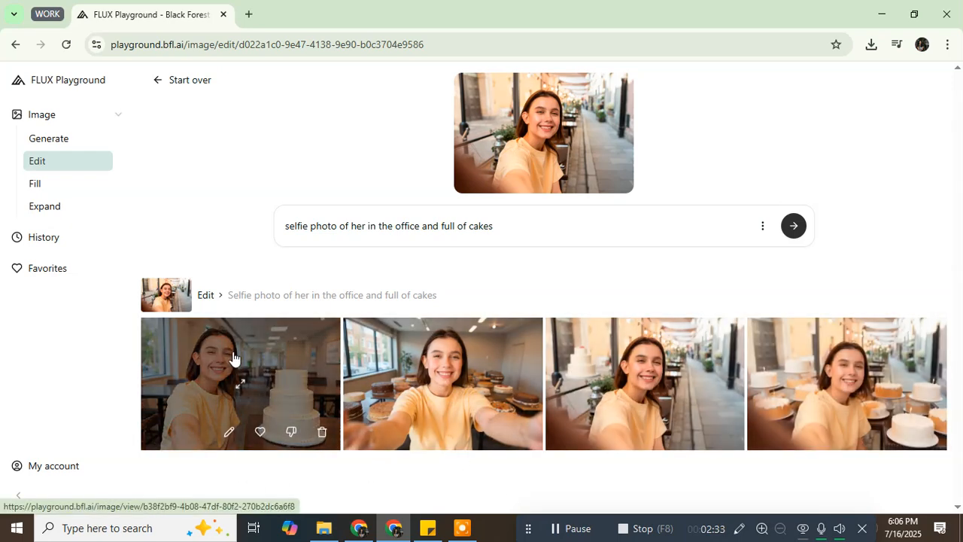
# - View the first three generated cake images at full size, one after another, and return to the results overview
pyautogui.click(530, 227)
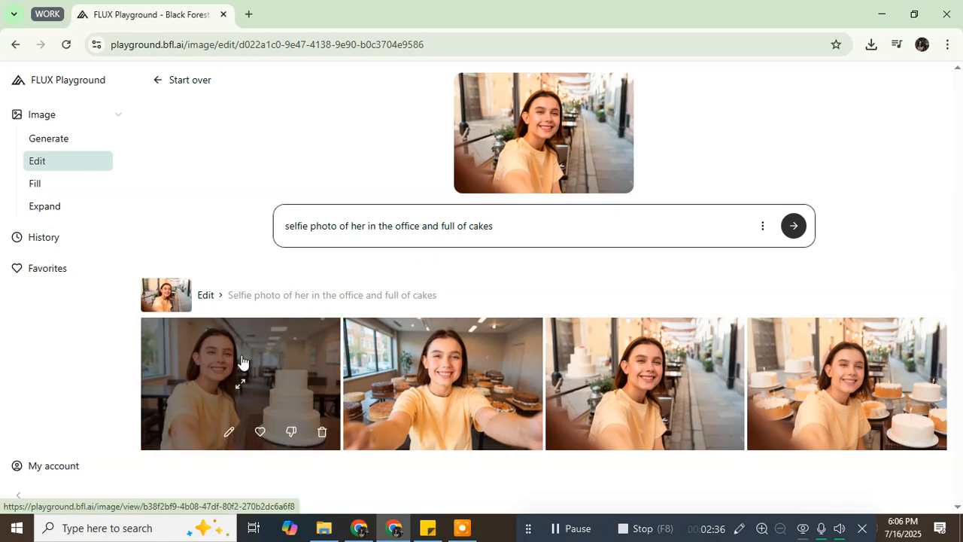
pyautogui.click(289, 357)
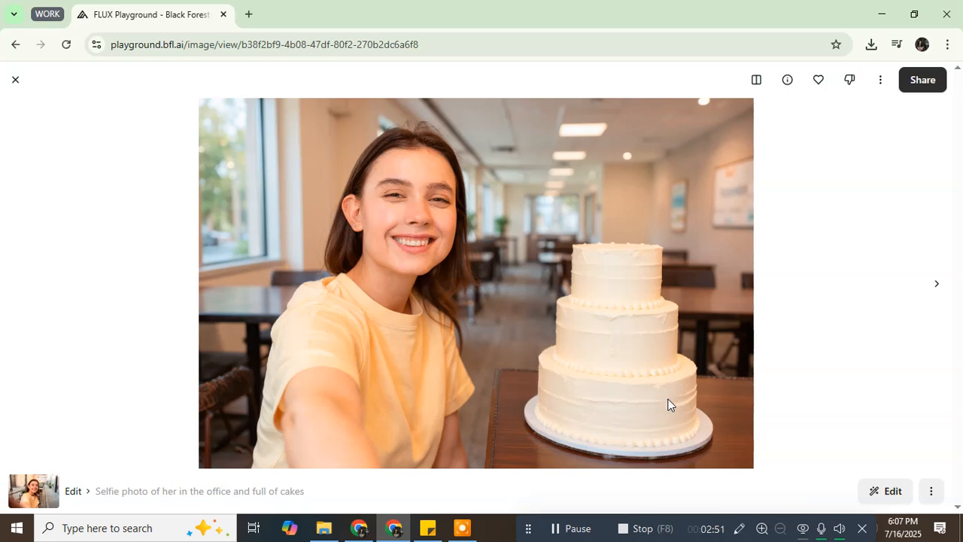
pyautogui.click(937, 284)
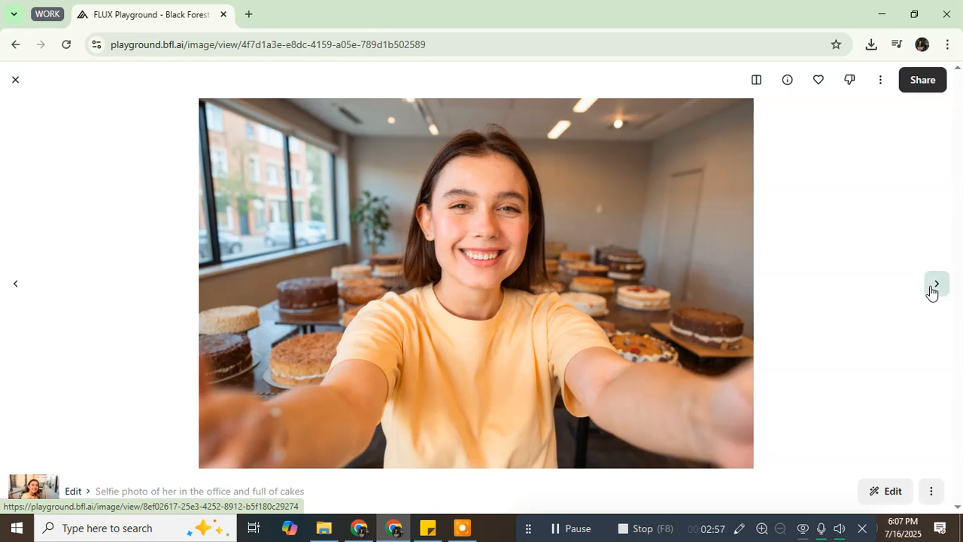
pyautogui.click(931, 287)
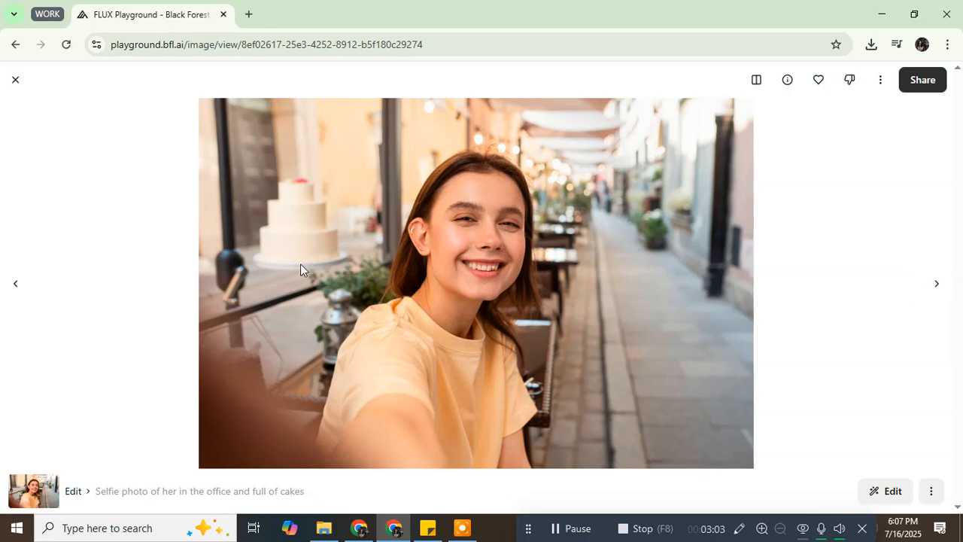
pyautogui.click(11, 89)
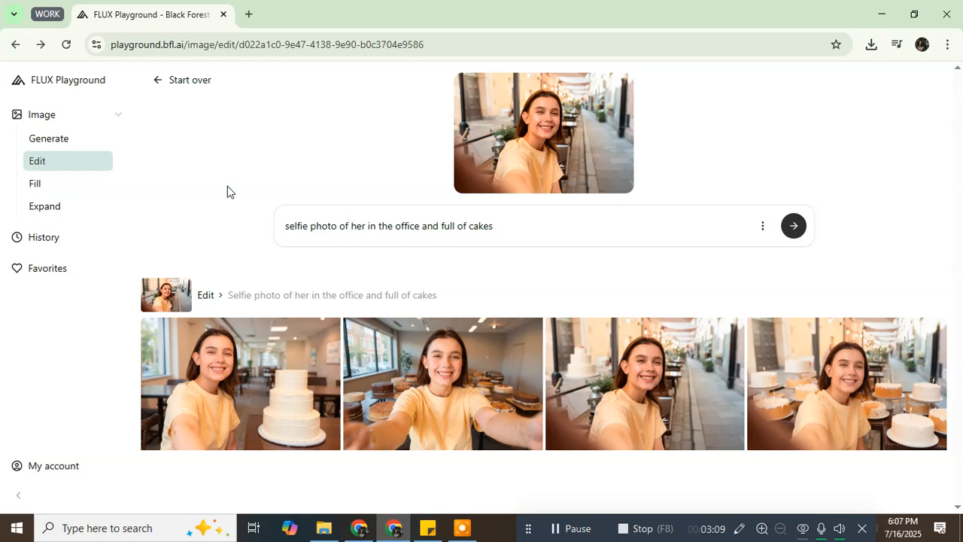
# - Switch to the Fill tool and upload medium-shot-smiley-woman-taking-selfie-outside from Downloads
pyautogui.click(58, 192)
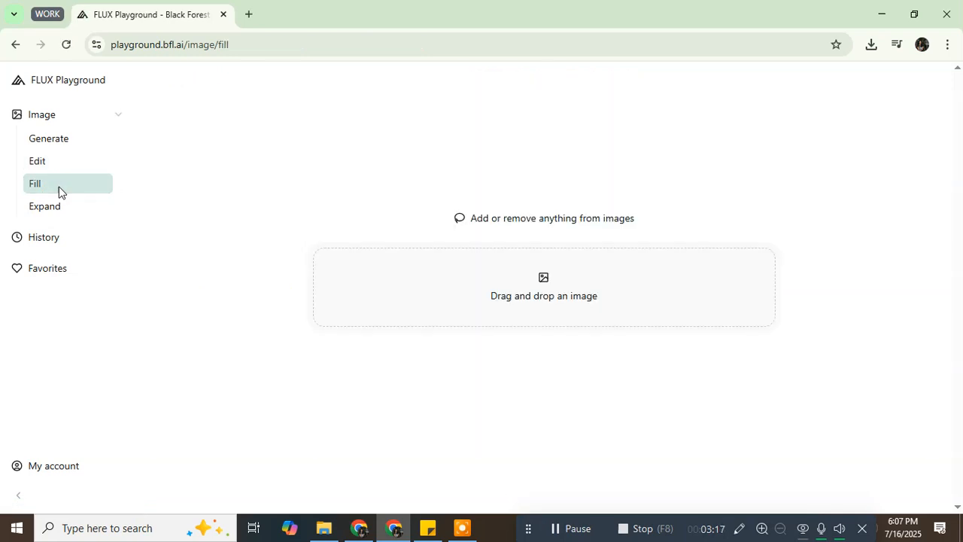
pyautogui.click(474, 284)
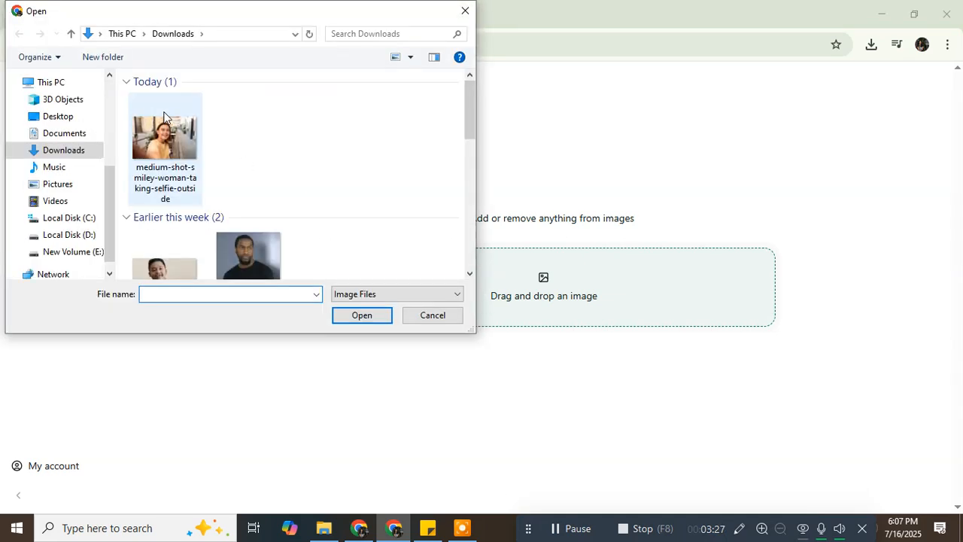
pyautogui.click(167, 128)
pyautogui.click(362, 315)
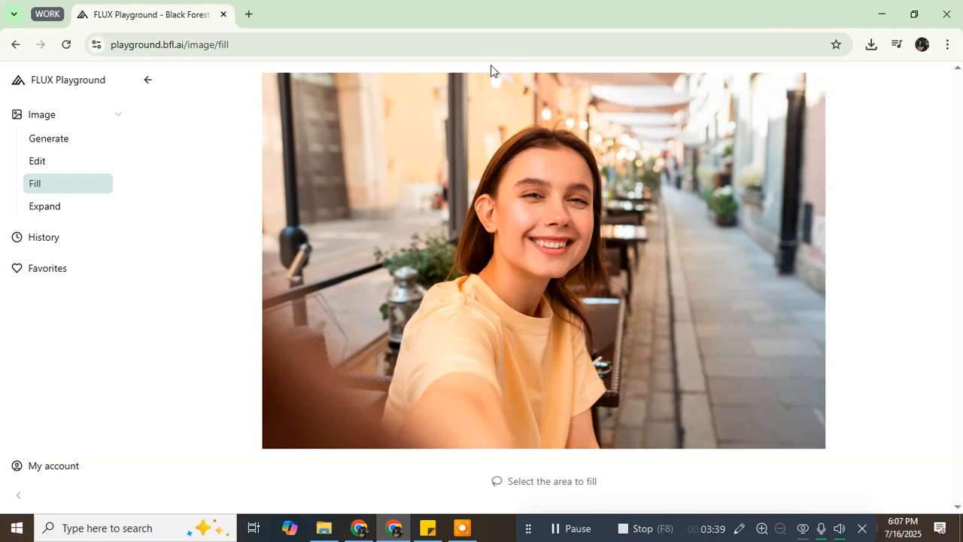
# - Outline the string lights above the woman's head and generate a fill with the prompt "change the lights to become like the christmas decoration"
pyautogui.moveTo(504, 110)
pyautogui.mouseDown()
pyautogui.moveTo(619, 149)
pyautogui.moveTo(663, 126)
pyautogui.mouseUp()
pyautogui.moveTo(504, 78); pyautogui.dragTo(482, 75)
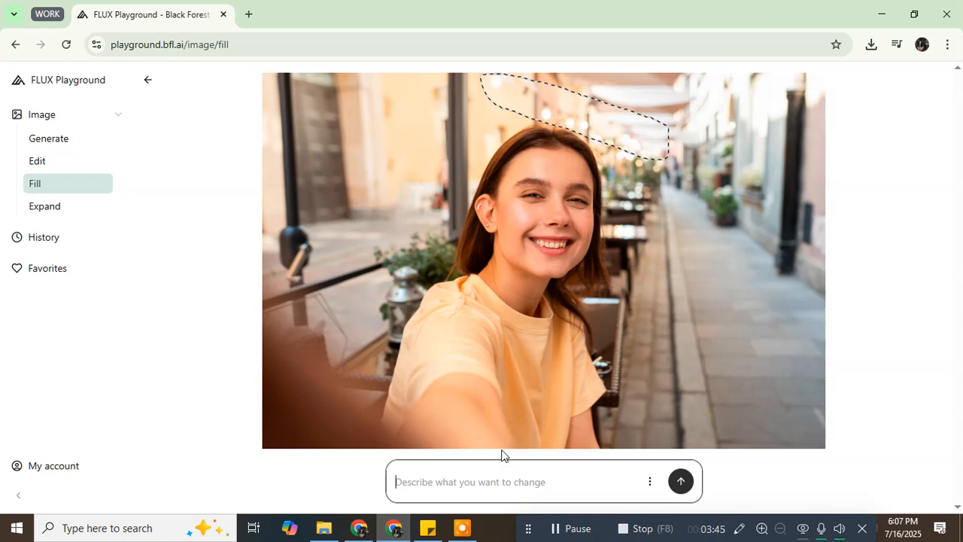
pyautogui.write('change ')
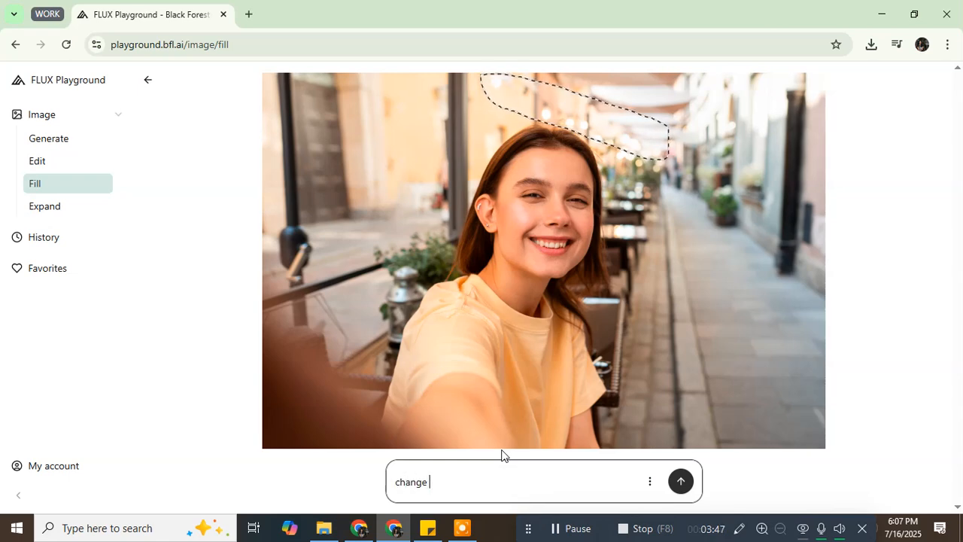
pyautogui.write('the lights to become like the ')
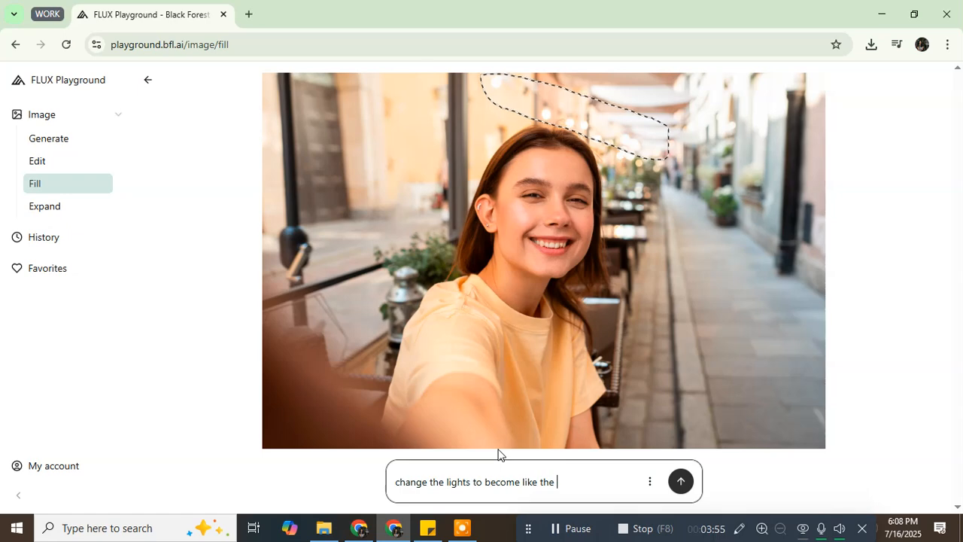
pyautogui.write('christmas ')
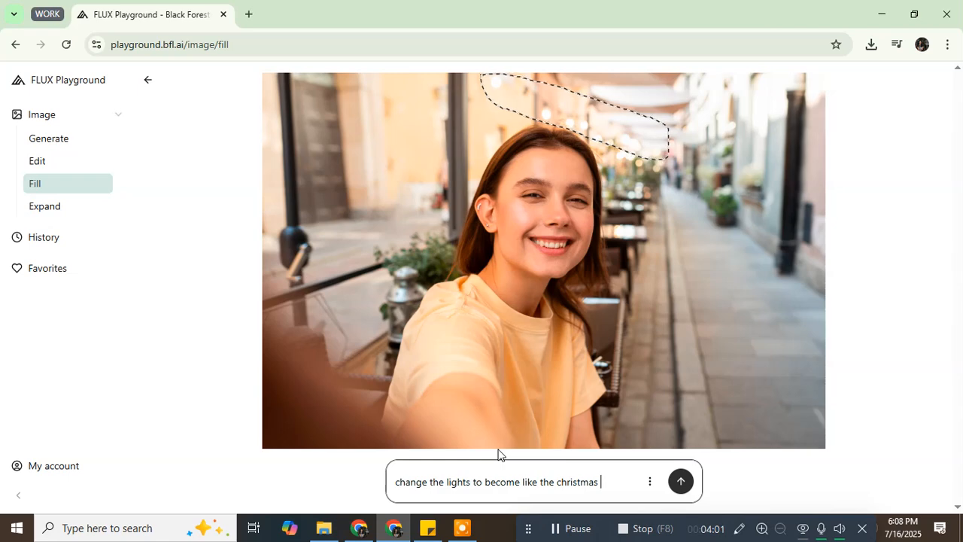
pyautogui.write('decoration')
pyautogui.press('Return')
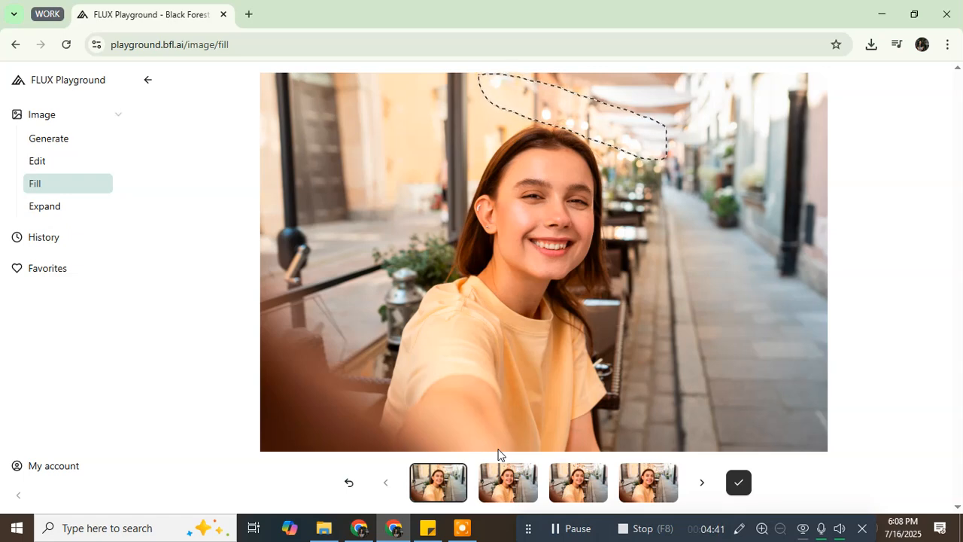
# - Compare the generated light variations and go back to the fill prompt without accepting one
pyautogui.click(498, 487)
pyautogui.click(576, 485)
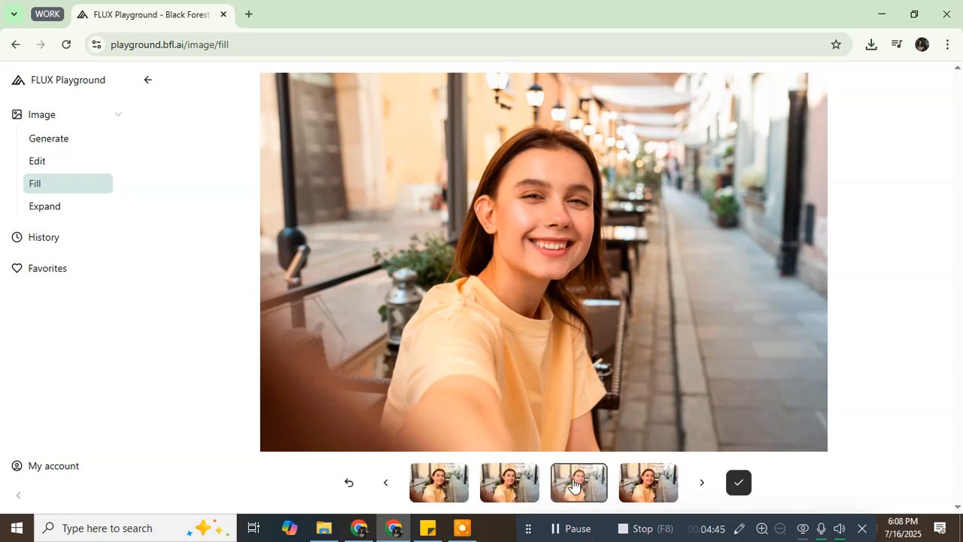
pyautogui.click(643, 482)
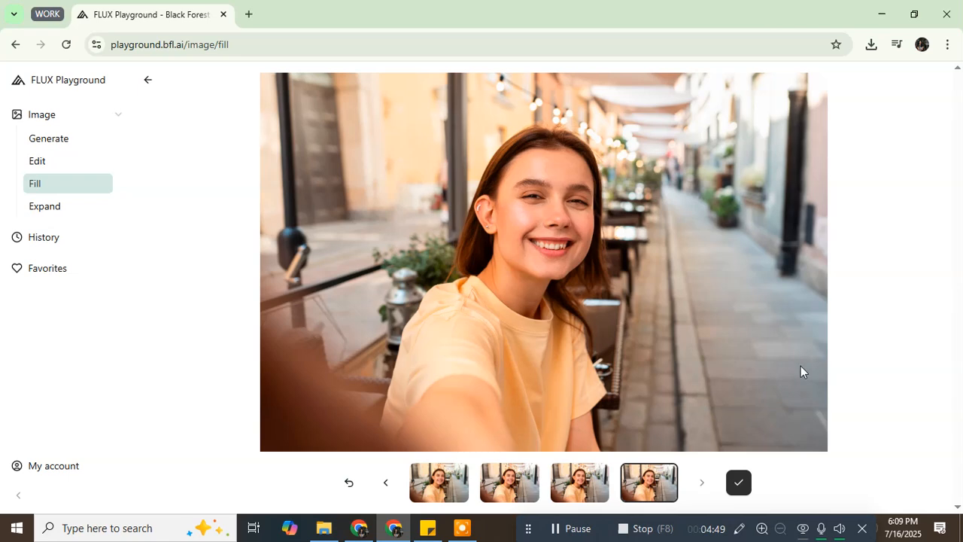
pyautogui.click(350, 485)
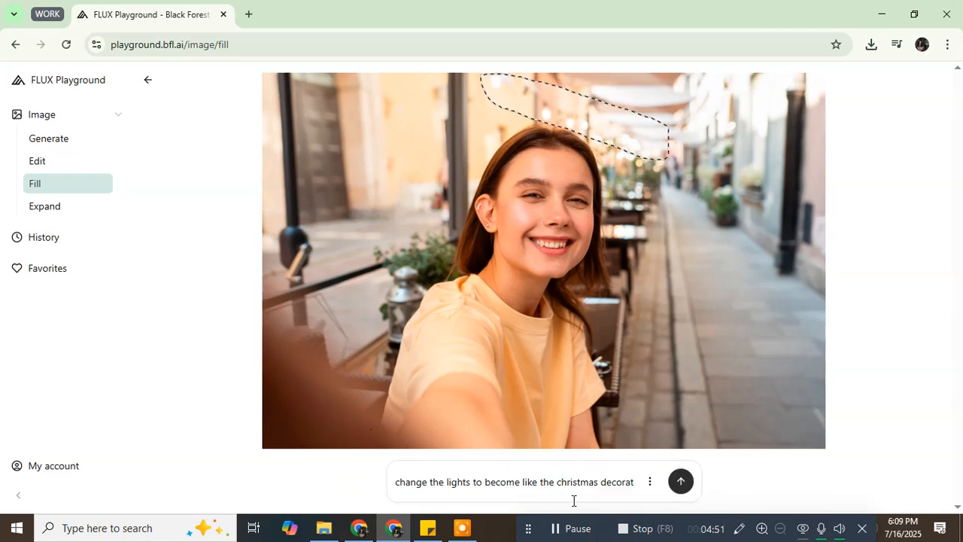
# - Outline the street area beside the woman and generate a fill with the replacement prompt "please add the christmas tree behind her"
pyautogui.click(629, 480)
pyautogui.moveTo(396, 482); pyautogui.dragTo(629, 496)
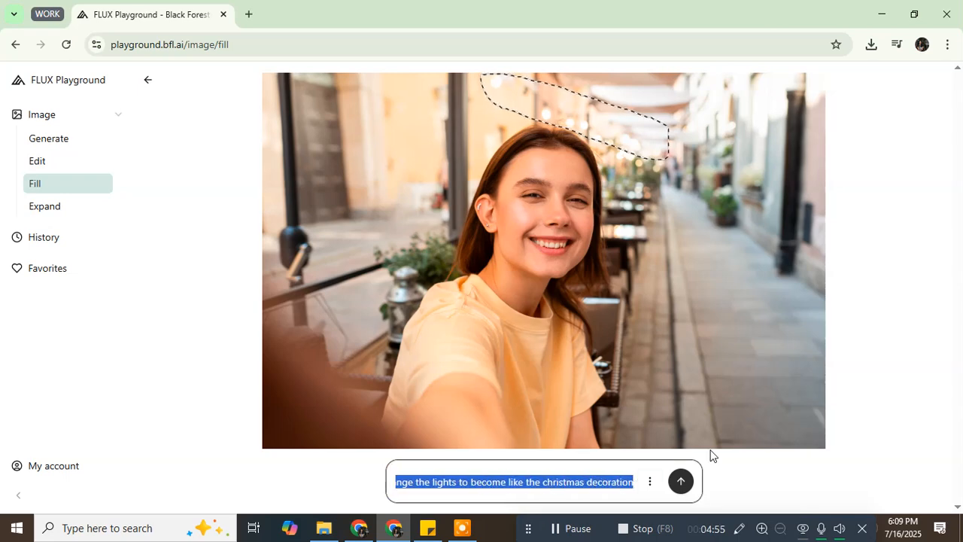
pyautogui.press('BackSpace')
pyautogui.write('please')
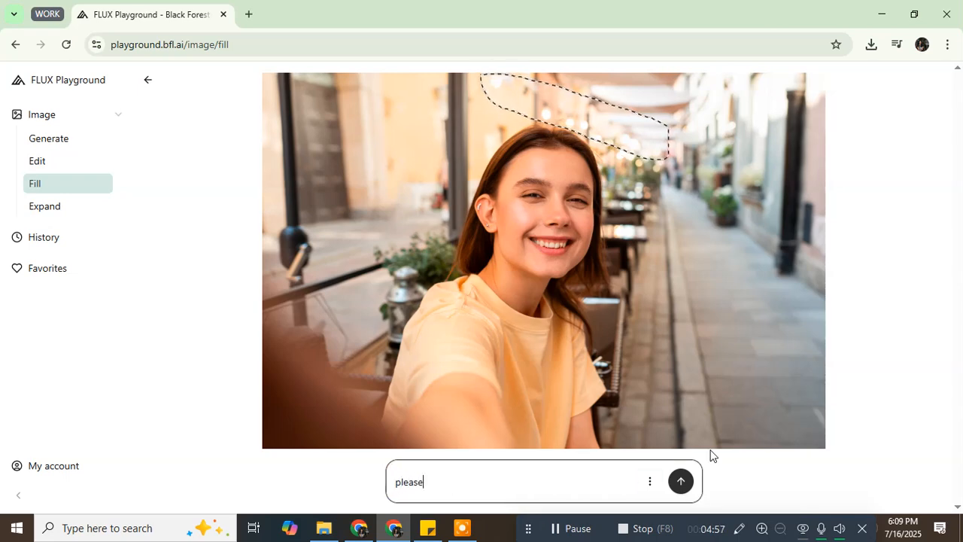
pyautogui.write(' ad')
pyautogui.moveTo(656, 95)
pyautogui.mouseDown()
pyautogui.moveTo(680, 322)
pyautogui.moveTo(757, 399)
pyautogui.moveTo(799, 255)
pyautogui.moveTo(788, 134)
pyautogui.moveTo(704, 84)
pyautogui.moveTo(662, 104)
pyautogui.mouseUp()
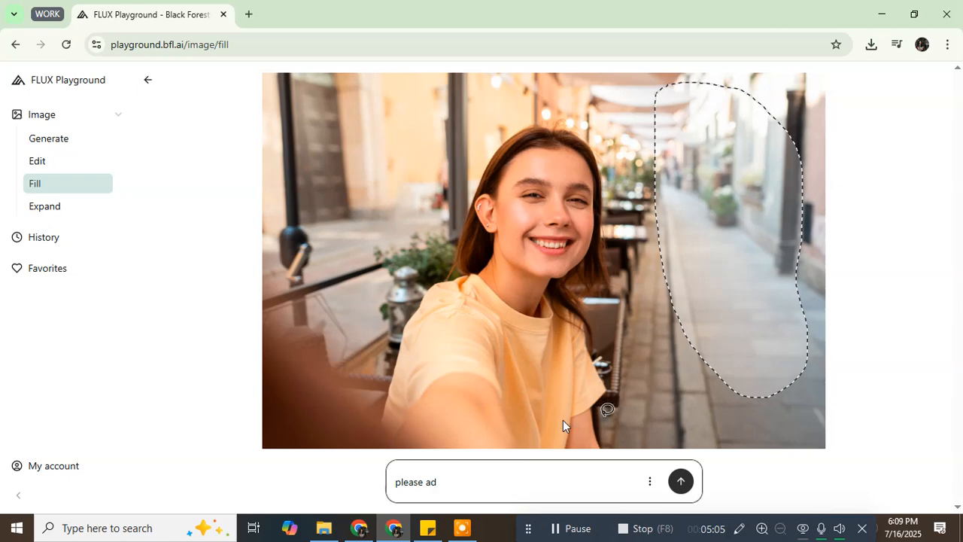
pyautogui.write('d the christmas th')
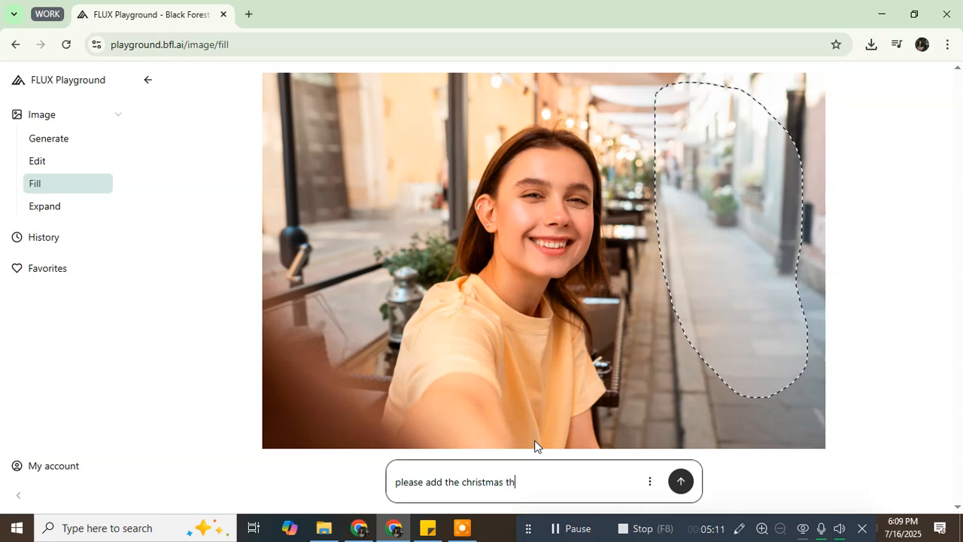
pyautogui.press('BackSpace')
pyautogui.write('ree behind her')
pyautogui.click(673, 483)
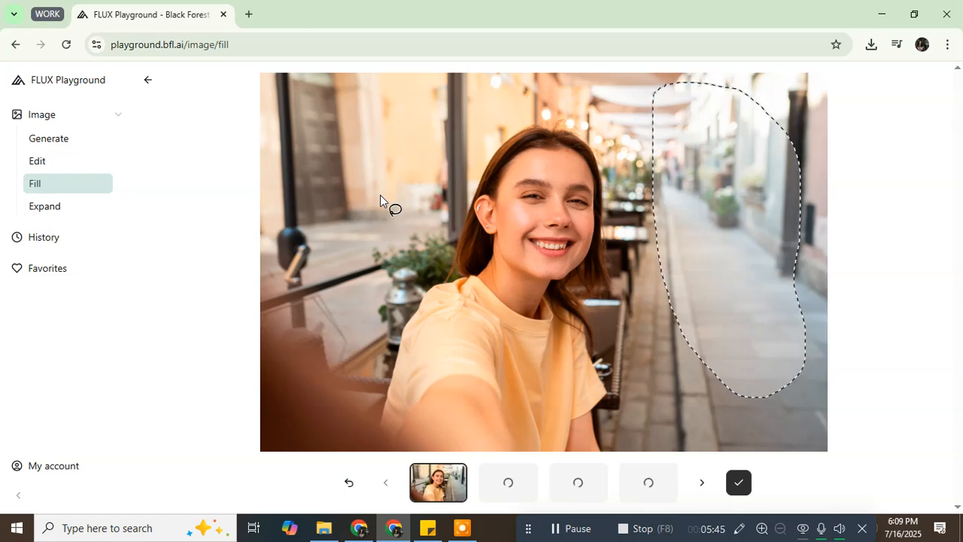
# - Check the account's remaining credits while the fill variations are generating
pyautogui.click(65, 470)
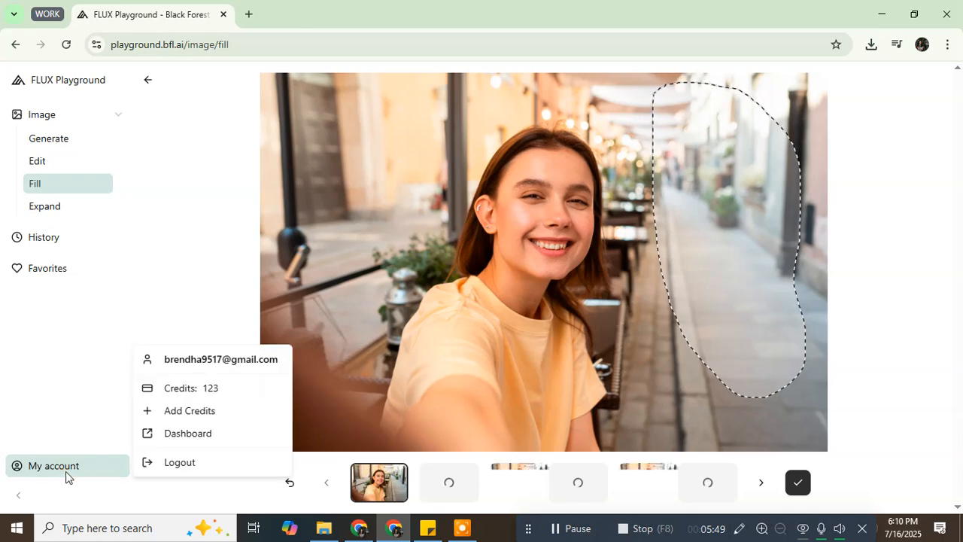
pyautogui.click(231, 260)
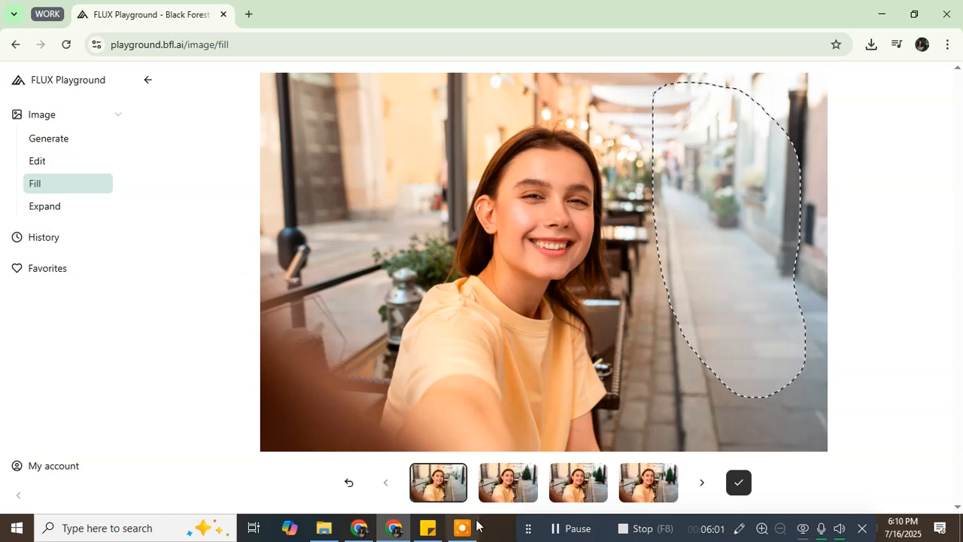
# - Preview the second Christmas tree variation
pyautogui.click(501, 491)
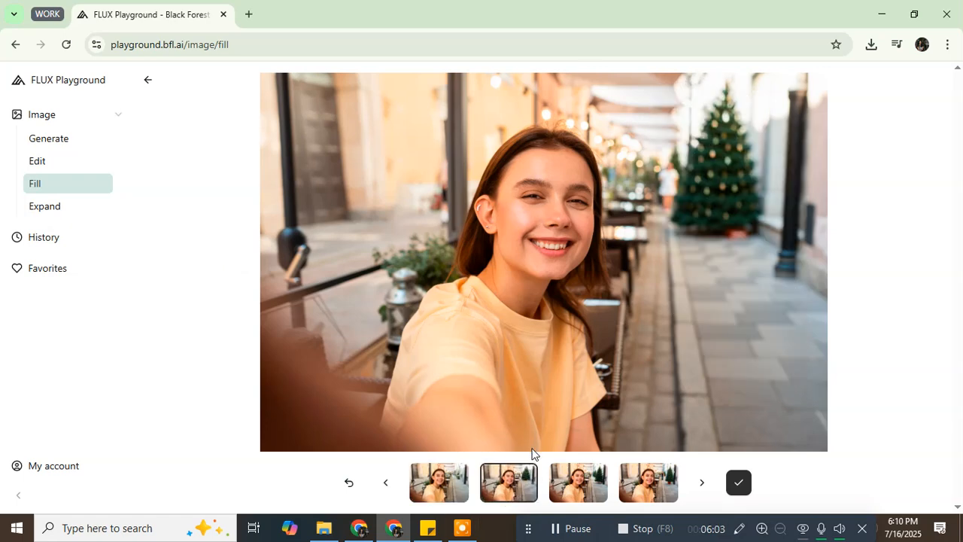